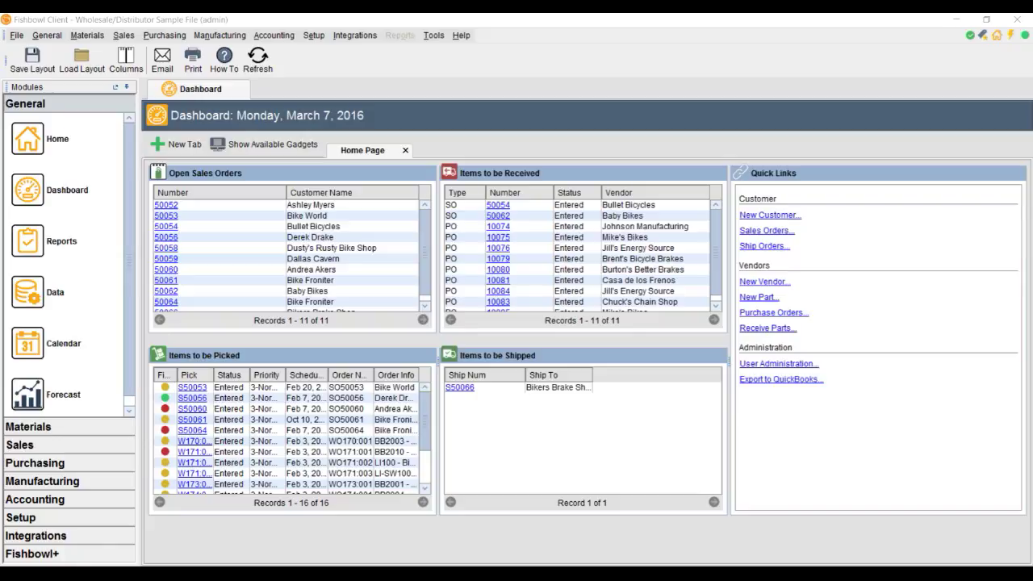
Open User Group administration from the Setup menu.
{"action": "left_click", "coordinate": [314, 37]}
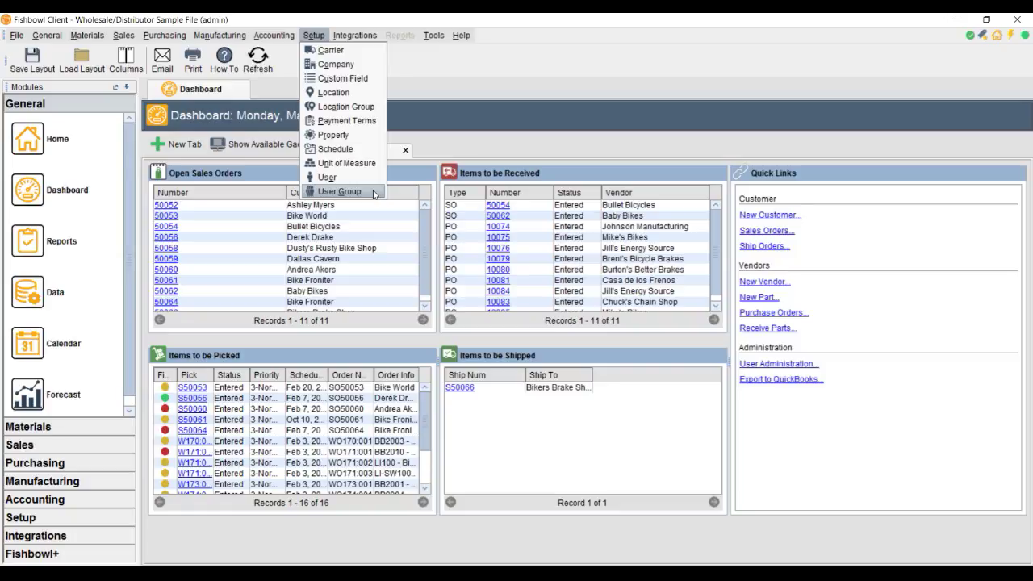
{"action": "left_click", "coordinate": [339, 191]}
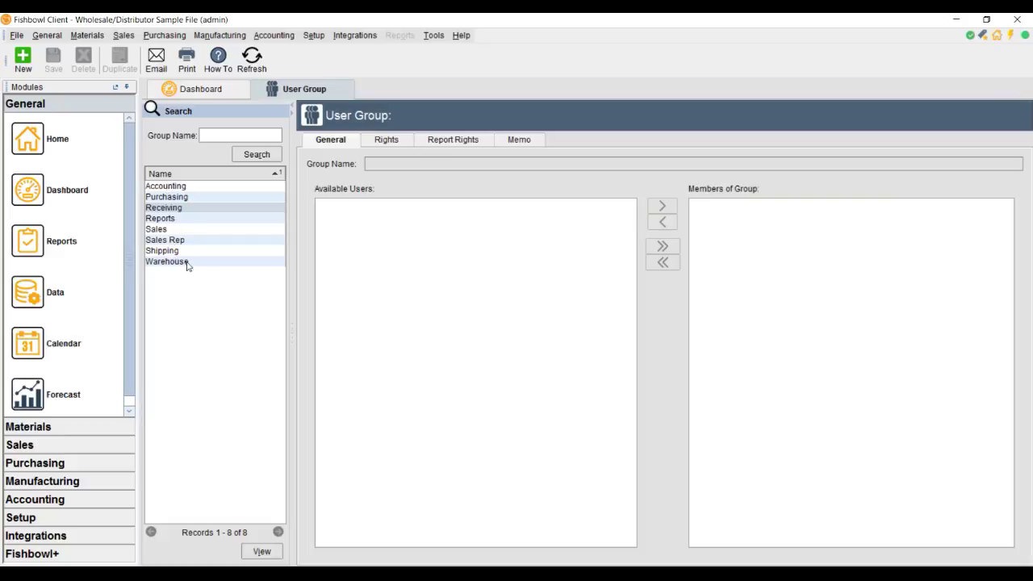
Select the Accounting group and view its access rights.
{"action": "left_click", "coordinate": [174, 186]}
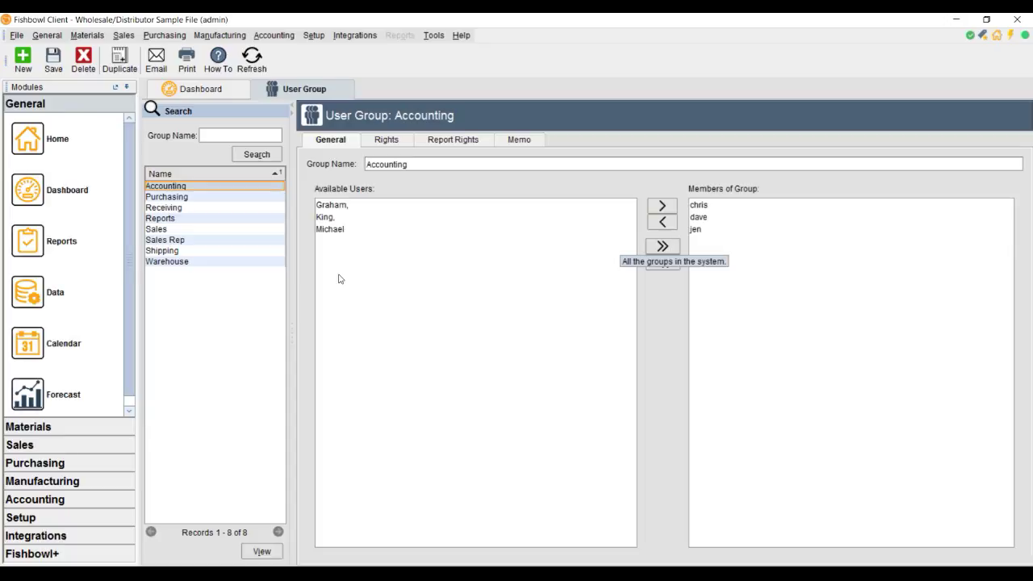
{"action": "left_click", "coordinate": [386, 141]}
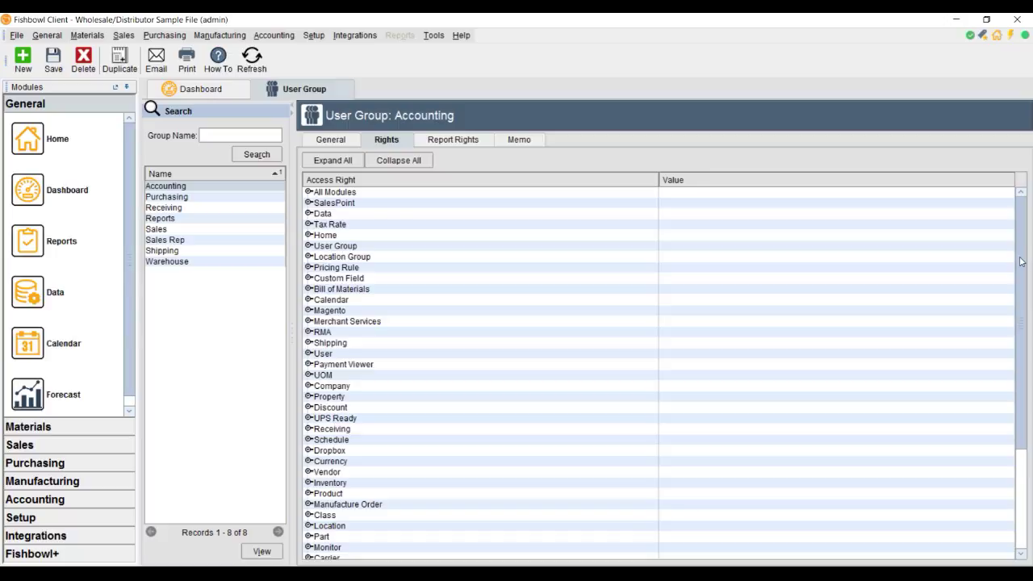
Expand all of Accounting's access right categories and scroll through their checkbox values.
{"action": "left_click", "coordinate": [331, 161]}
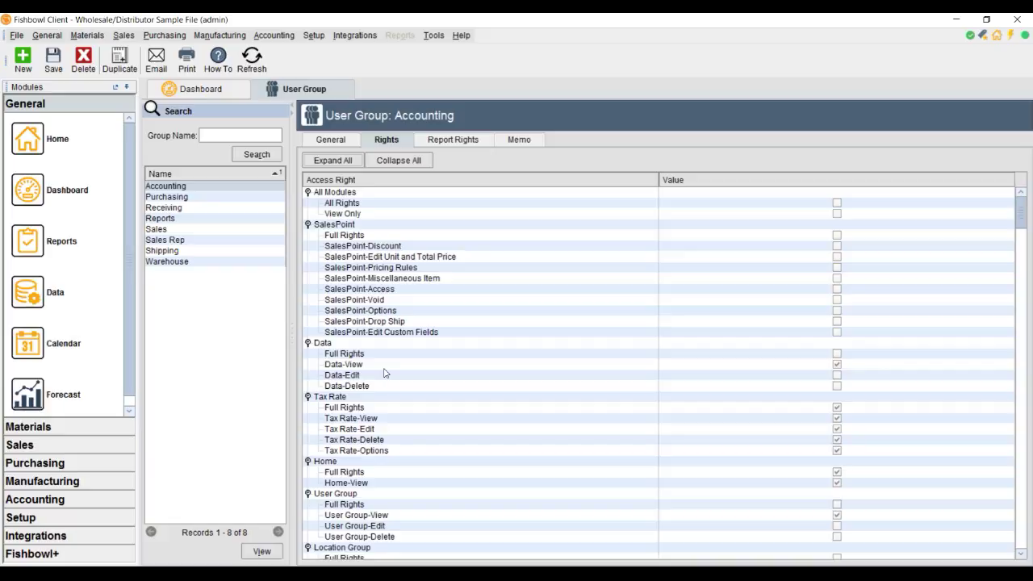
{"action": "scroll", "coordinate": [385, 373], "scroll_direction": "down", "scroll_amount": 1}
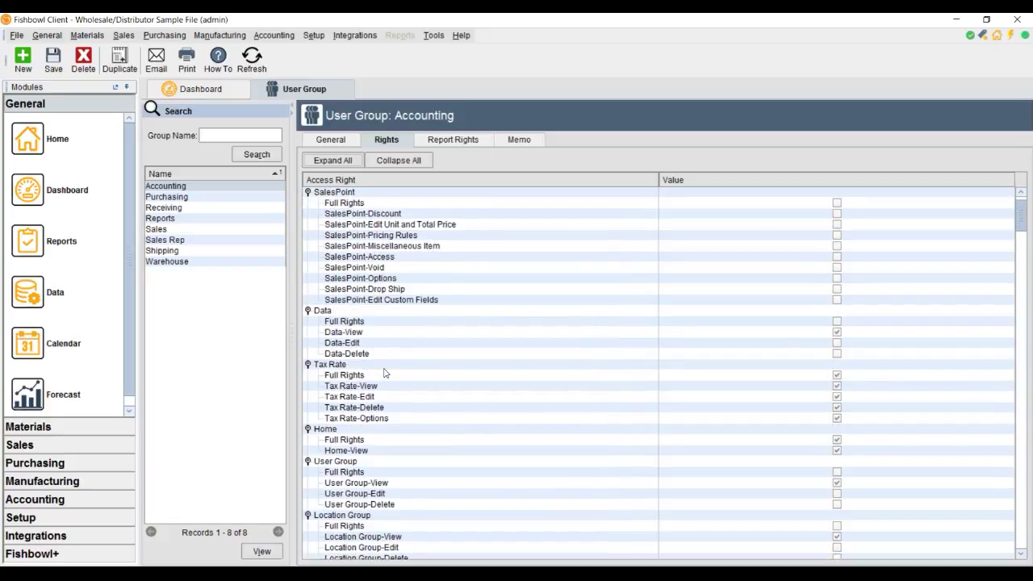
{"action": "scroll", "coordinate": [385, 373], "scroll_direction": "down", "scroll_amount": 1}
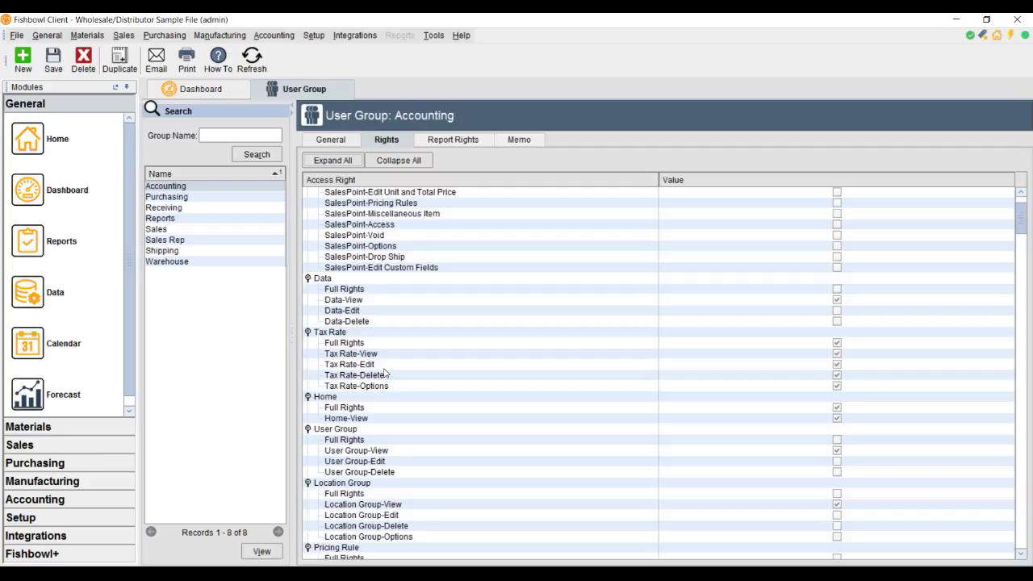
{"action": "scroll", "coordinate": [385, 373], "scroll_direction": "down", "scroll_amount": 1}
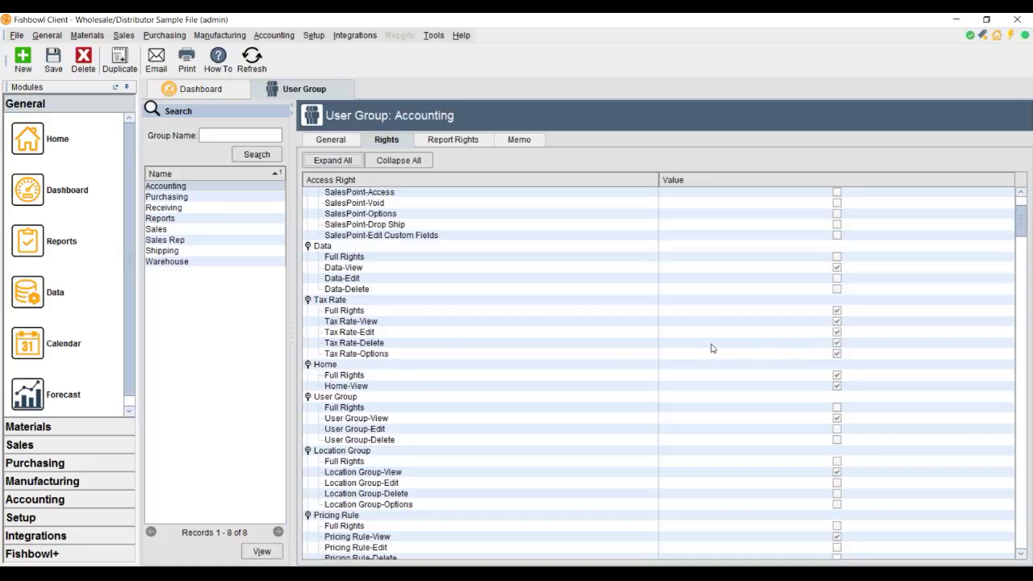
{"action": "scroll", "coordinate": [472, 471], "scroll_direction": "down", "scroll_amount": 15}
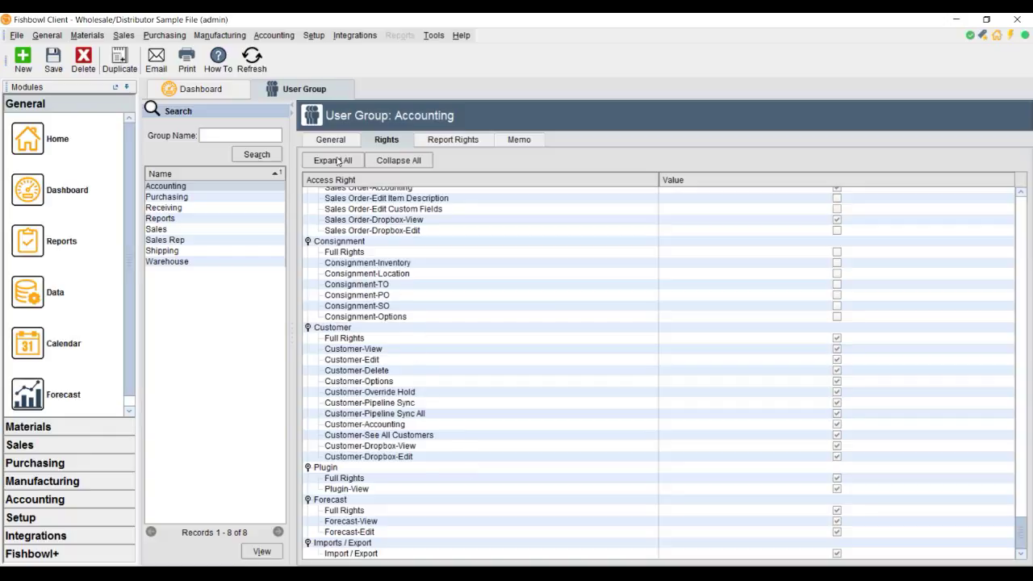
Check a user's group memberships in the User module, then return to Accounting's rights and save.
{"action": "left_click", "coordinate": [315, 36]}
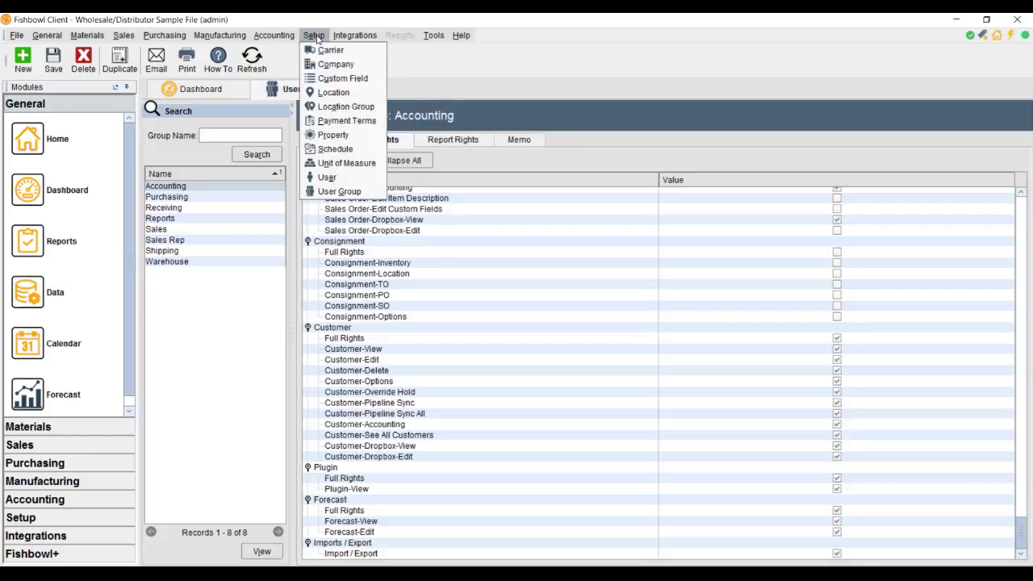
{"action": "left_click", "coordinate": [327, 178]}
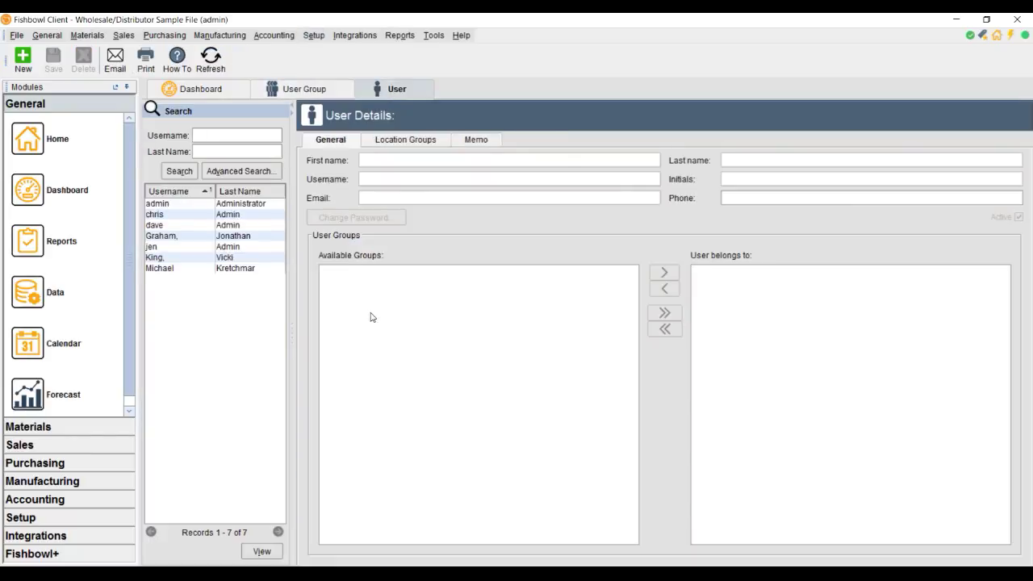
{"action": "left_click", "coordinate": [156, 216]}
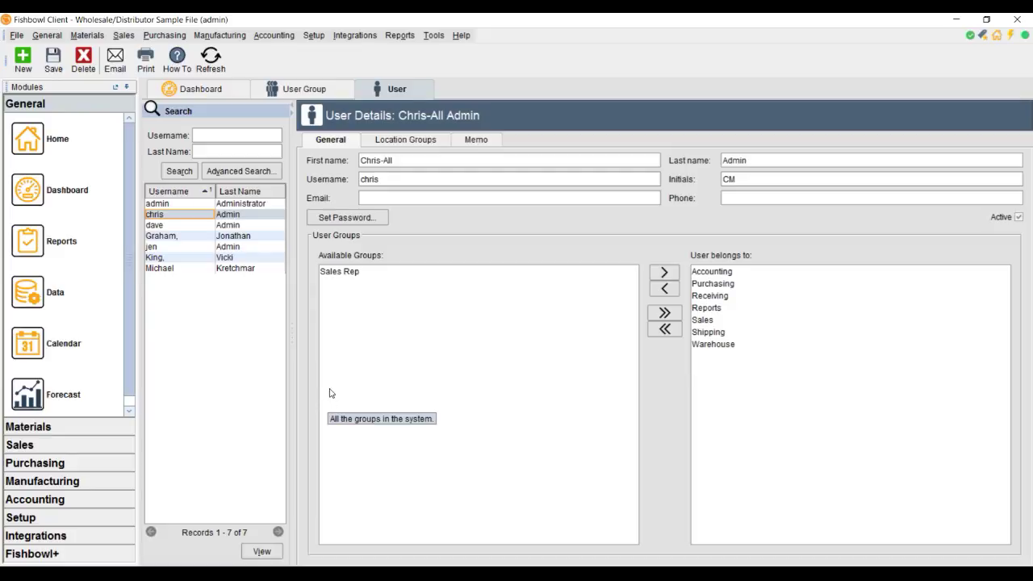
{"action": "left_click", "coordinate": [305, 89]}
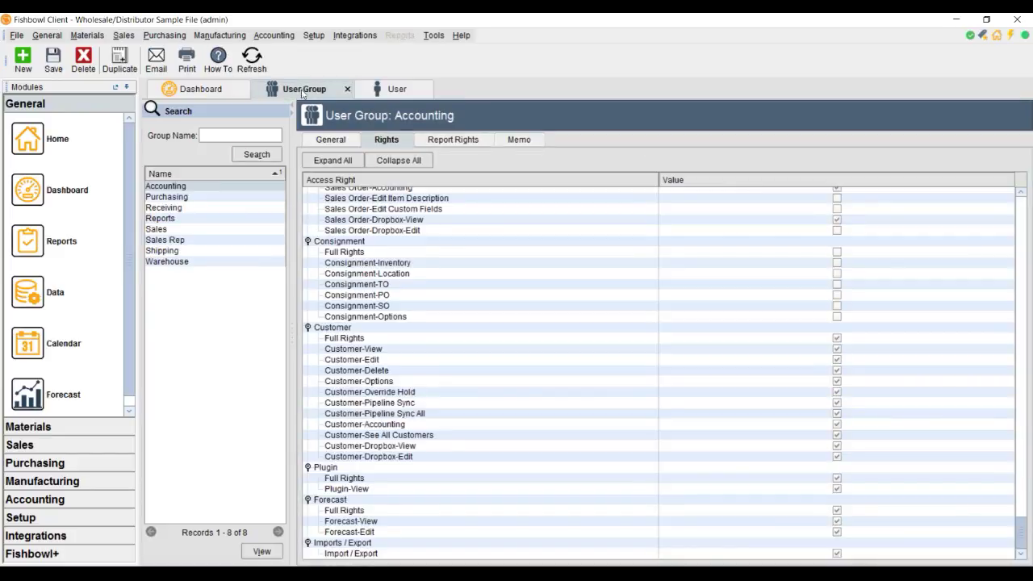
{"action": "left_click", "coordinate": [57, 62]}
Browse the Purchasing and Receiving groups, then open Accounting's report rights with the Accounting reports folder expanded.
{"action": "left_click", "coordinate": [160, 198]}
{"action": "left_click", "coordinate": [158, 208]}
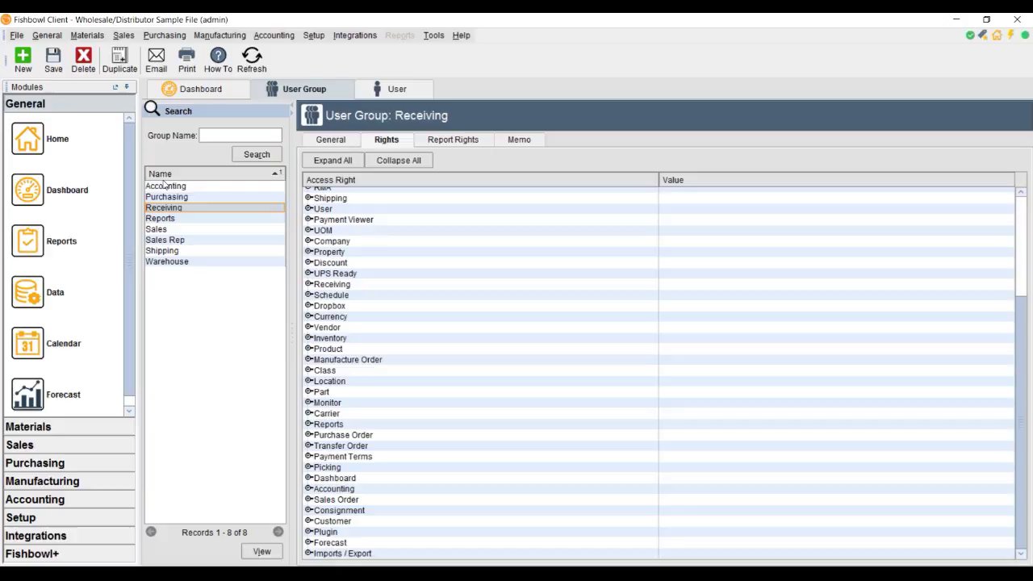
{"action": "left_click", "coordinate": [166, 188]}
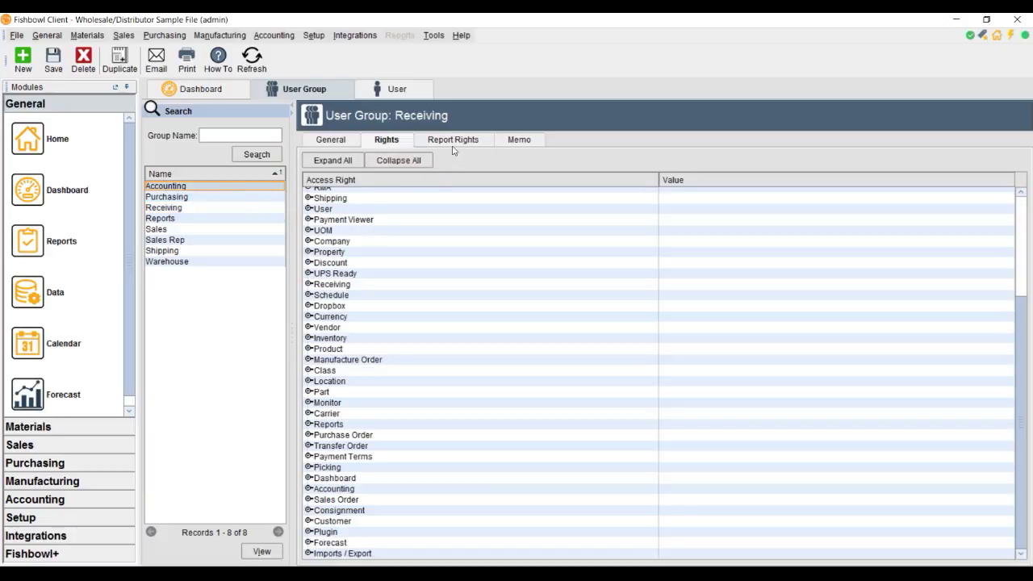
{"action": "left_click", "coordinate": [186, 187]}
{"action": "left_click", "coordinate": [441, 145]}
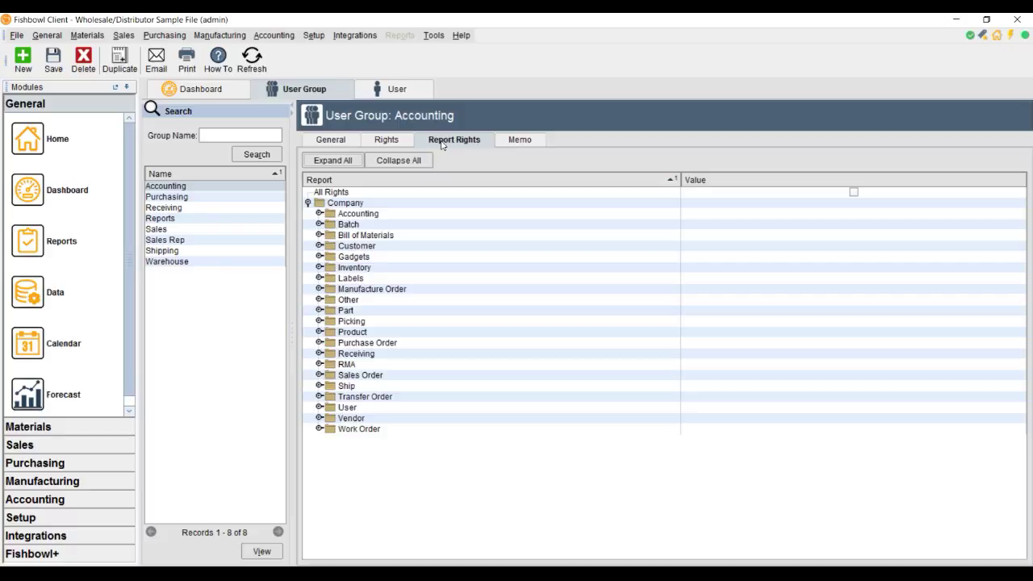
{"action": "left_click", "coordinate": [319, 214]}
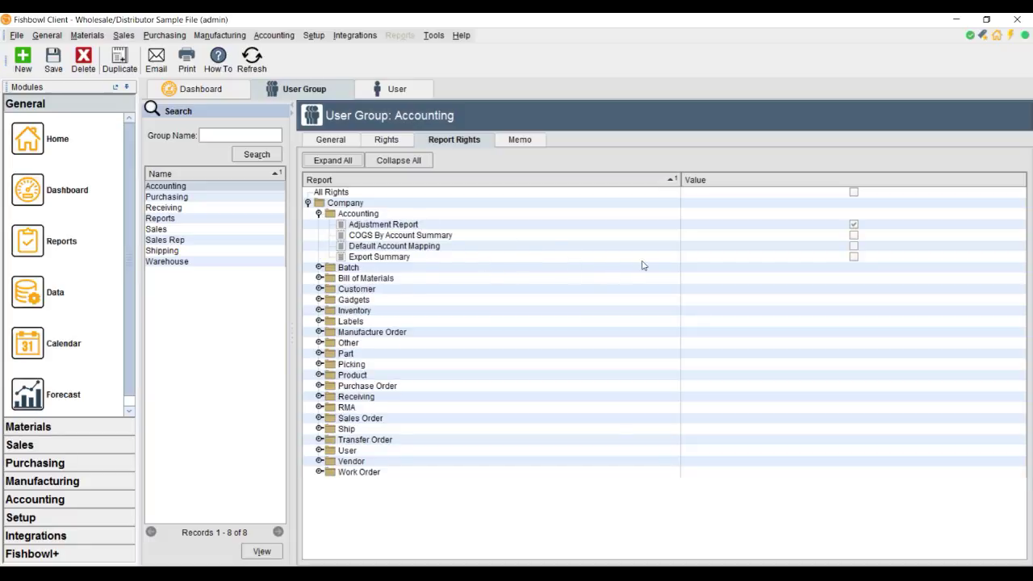
Grant the Accounting group All Rights on reports, save, and switch to the Receiving group.
{"action": "left_click", "coordinate": [855, 194]}
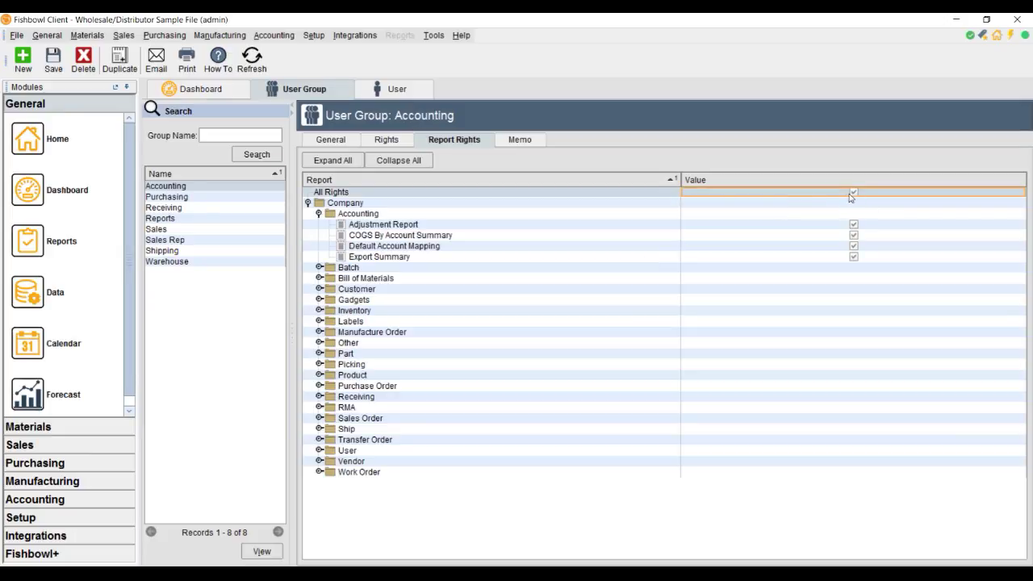
{"action": "left_click", "coordinate": [54, 60]}
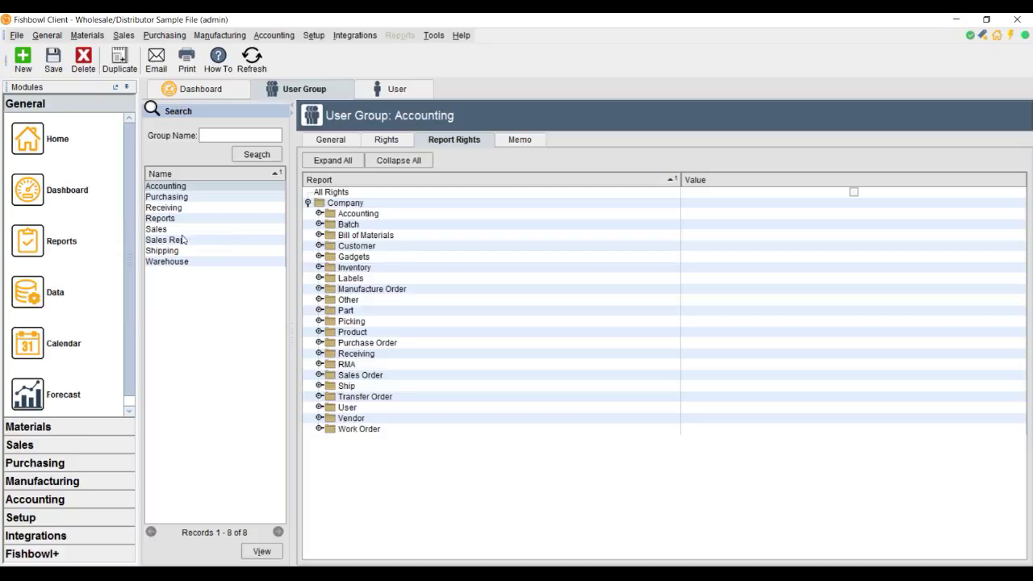
{"action": "left_click", "coordinate": [164, 208]}
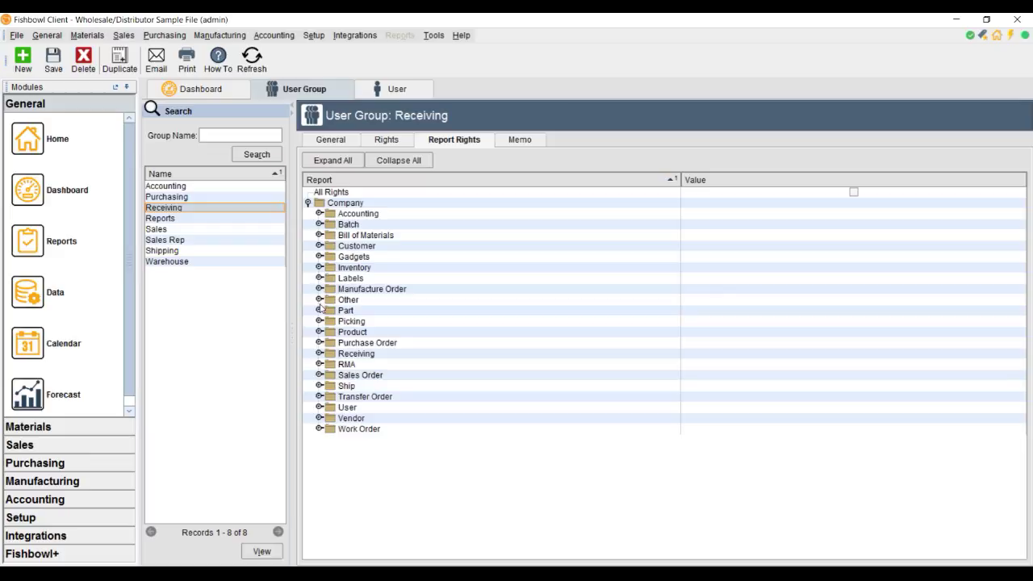
Revoke the Inventory Valuation Summary report for Receiving, after expanding the Sales Order and Inventory folders.
{"action": "left_click", "coordinate": [319, 375]}
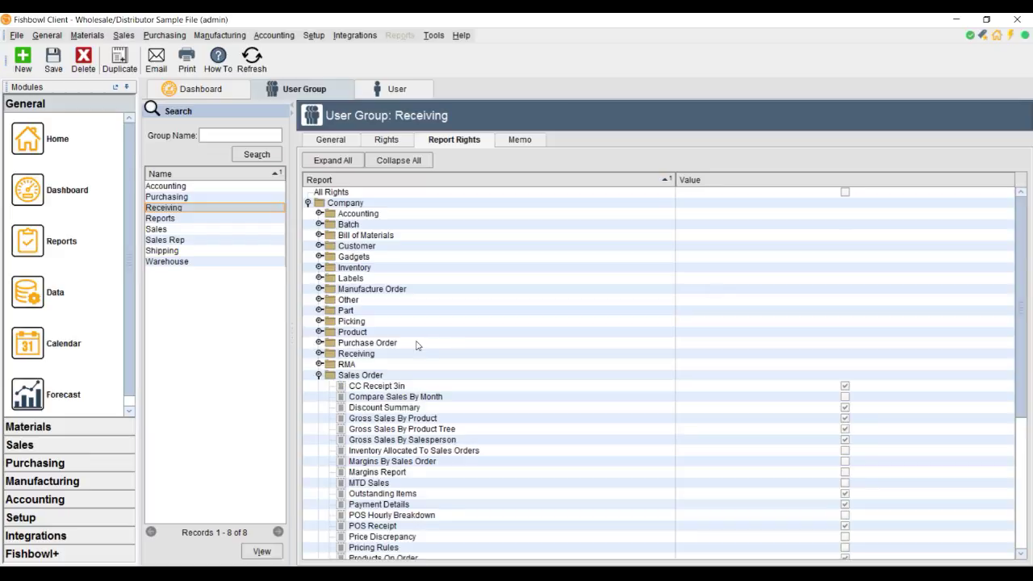
{"action": "left_click", "coordinate": [319, 267]}
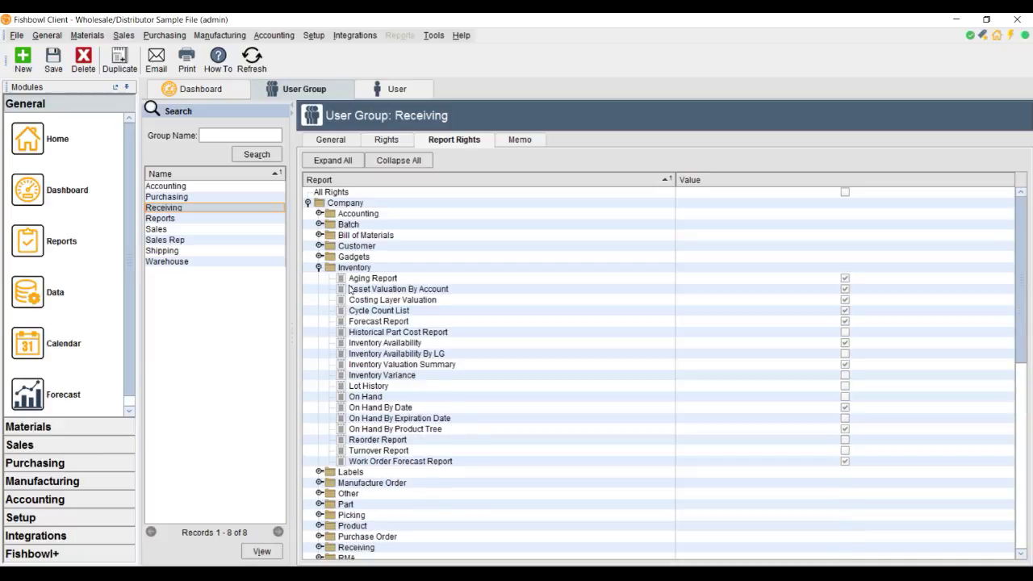
{"action": "left_click", "coordinate": [421, 366]}
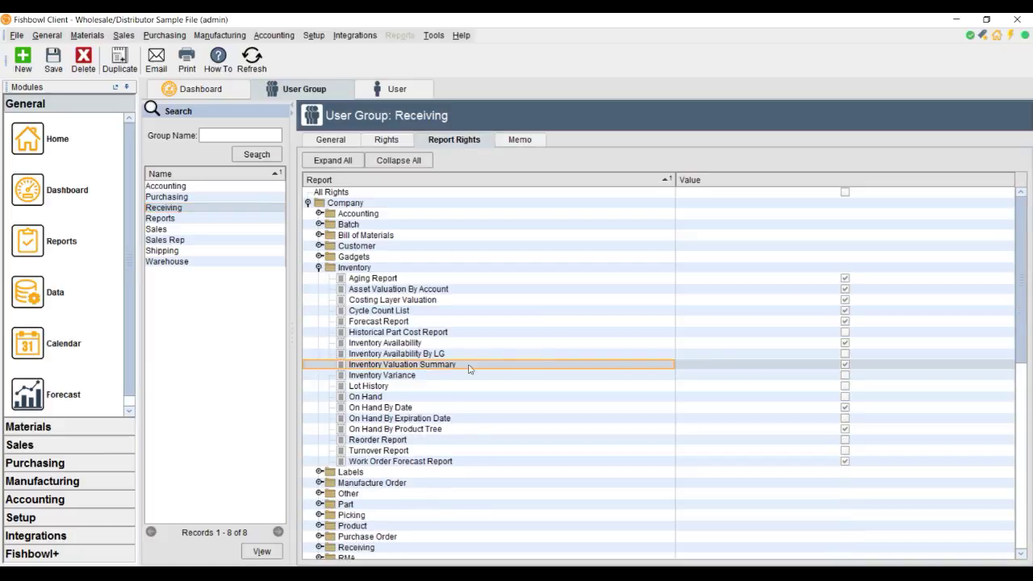
{"action": "left_click", "coordinate": [845, 365]}
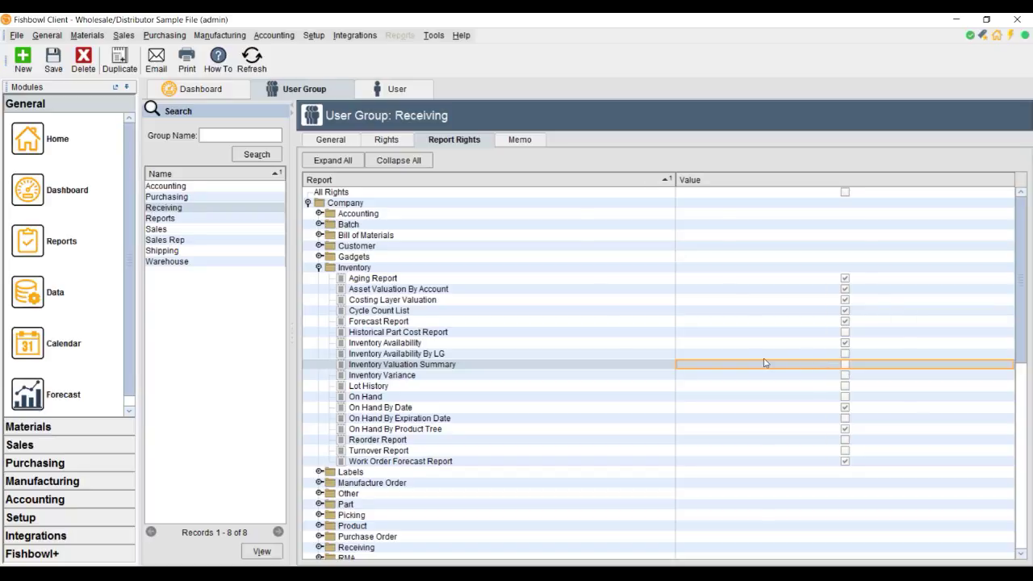
Save the Receiving group's report changes and view its general access rights.
{"action": "scroll", "coordinate": [403, 368], "scroll_direction": "down", "scroll_amount": 5}
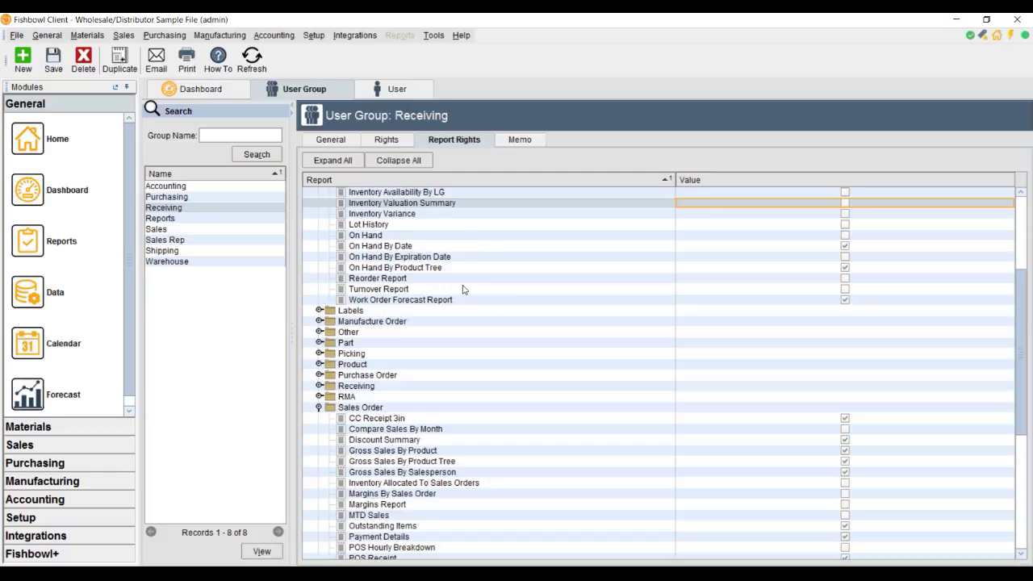
{"action": "left_click", "coordinate": [53, 58]}
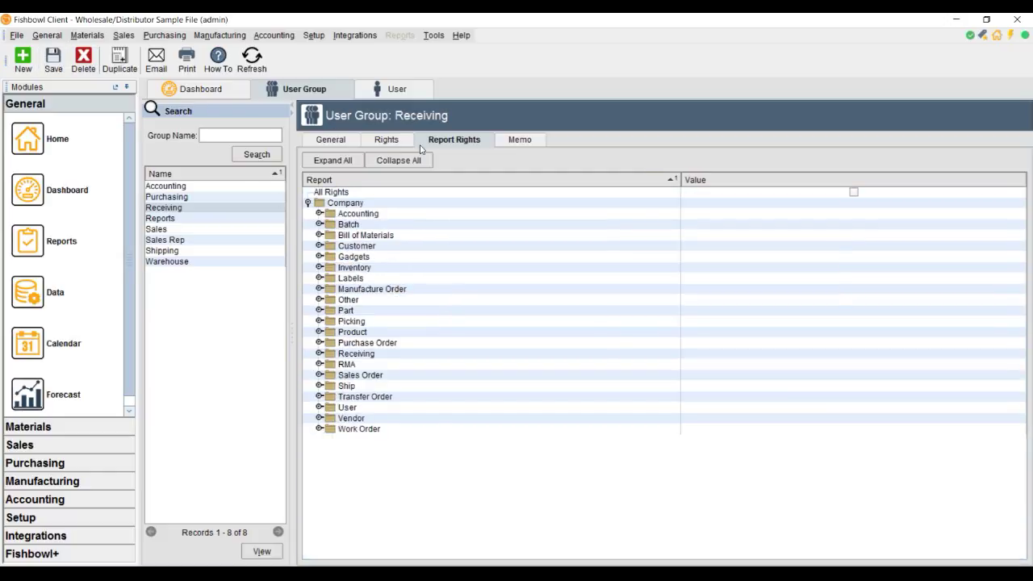
{"action": "left_click", "coordinate": [388, 139]}
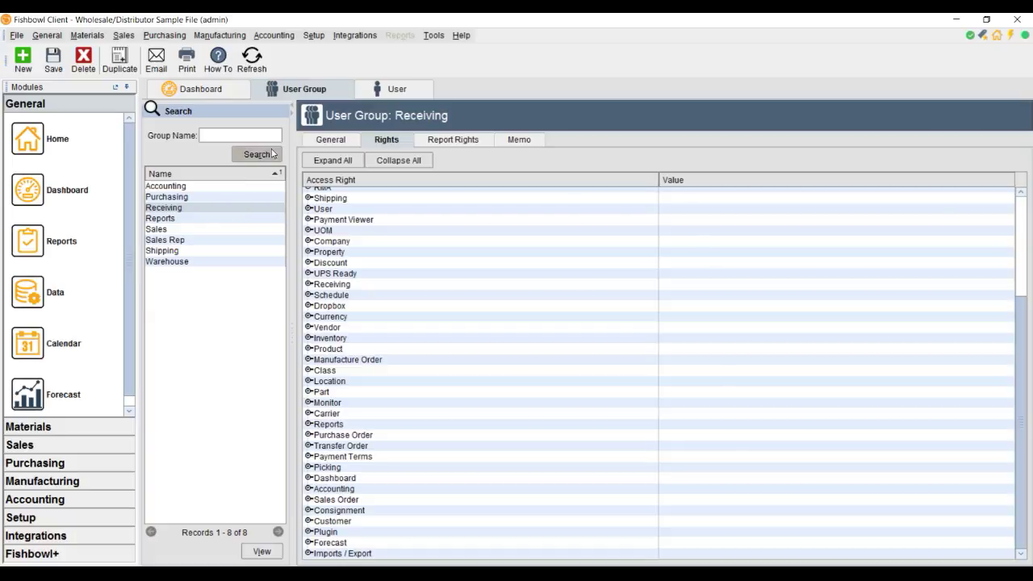
Switch to the User module and show a user's group memberships.
{"action": "left_click", "coordinate": [393, 93]}
{"action": "left_click", "coordinate": [177, 225]}
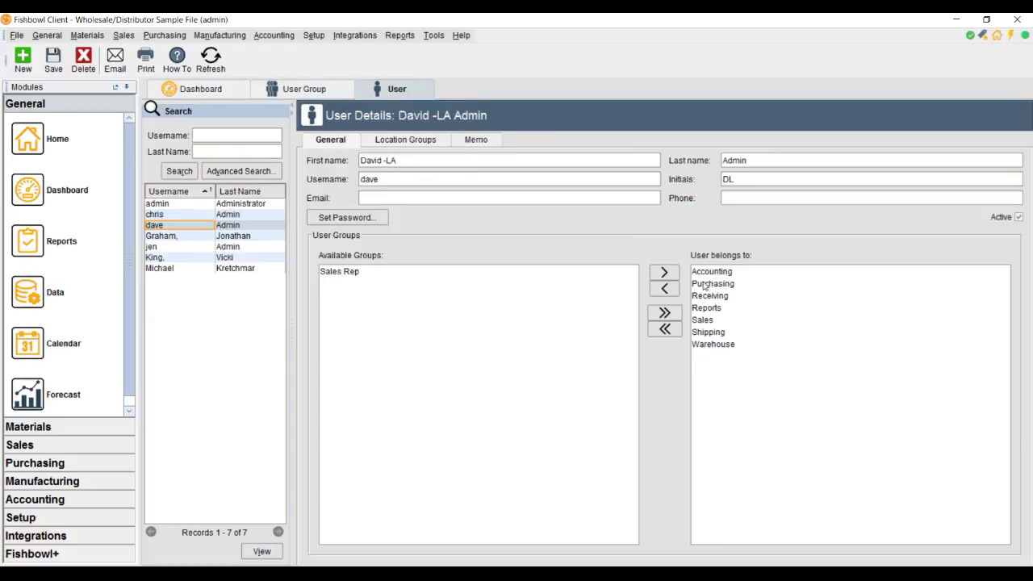